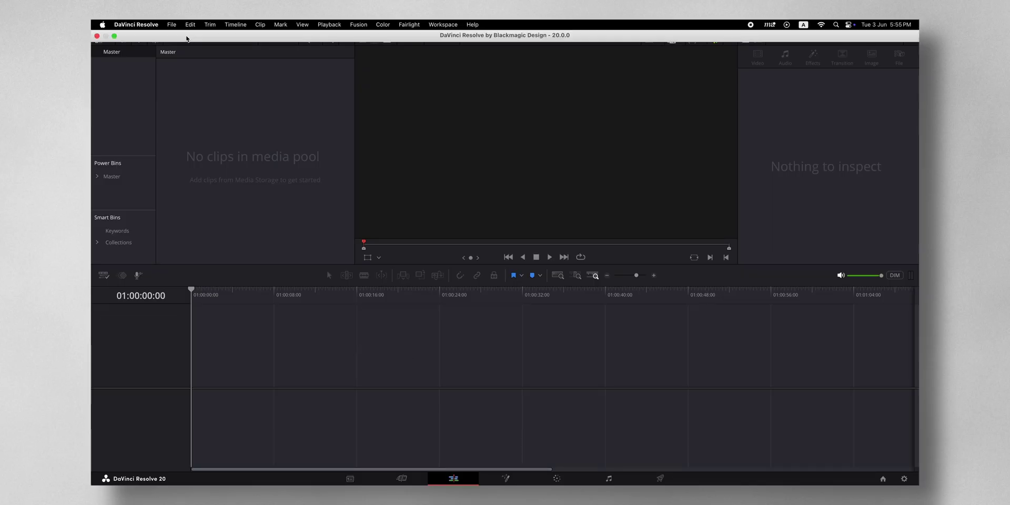
Step: Drag a Fusion Composition from the Effects library onto the timeline and open it in Fusion
click(193, 32)
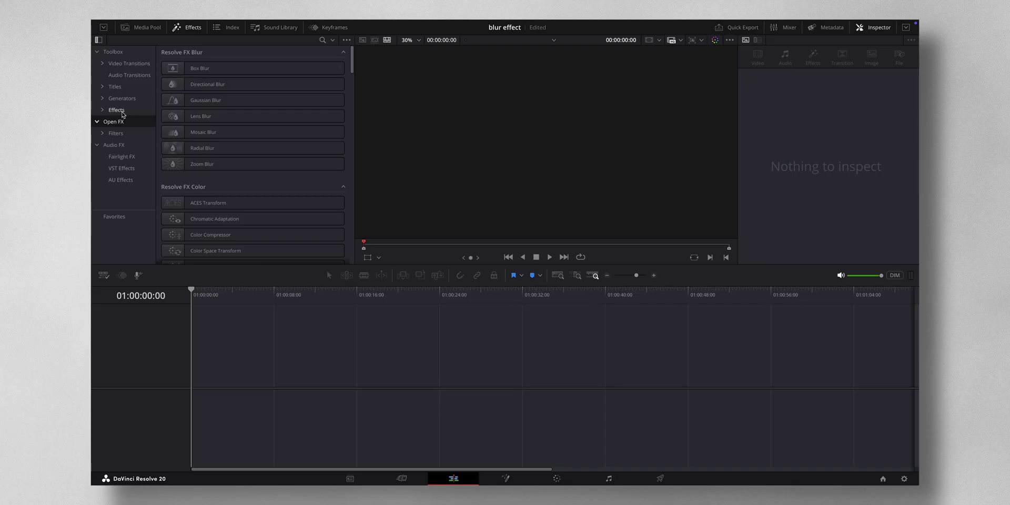
click(123, 111)
drag(247, 85, 196, 375)
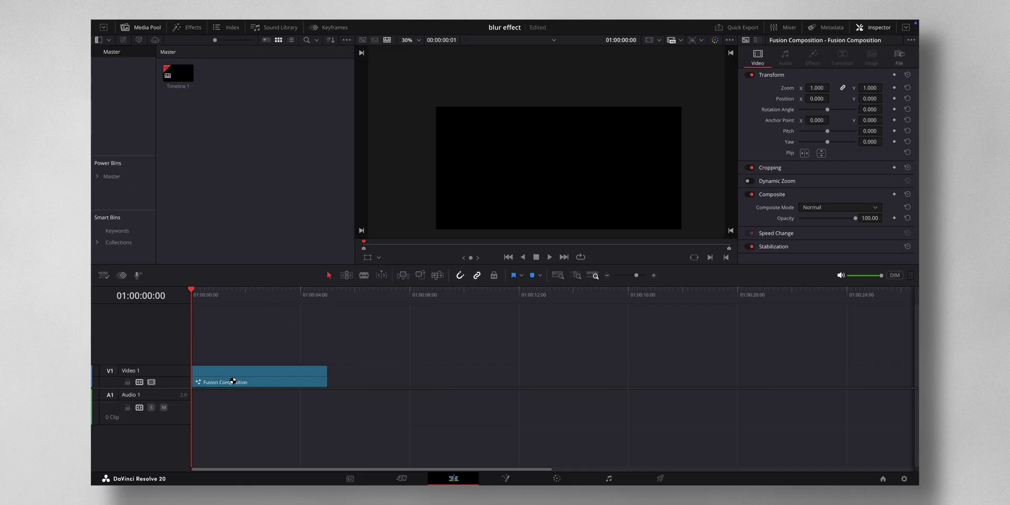
click(234, 380)
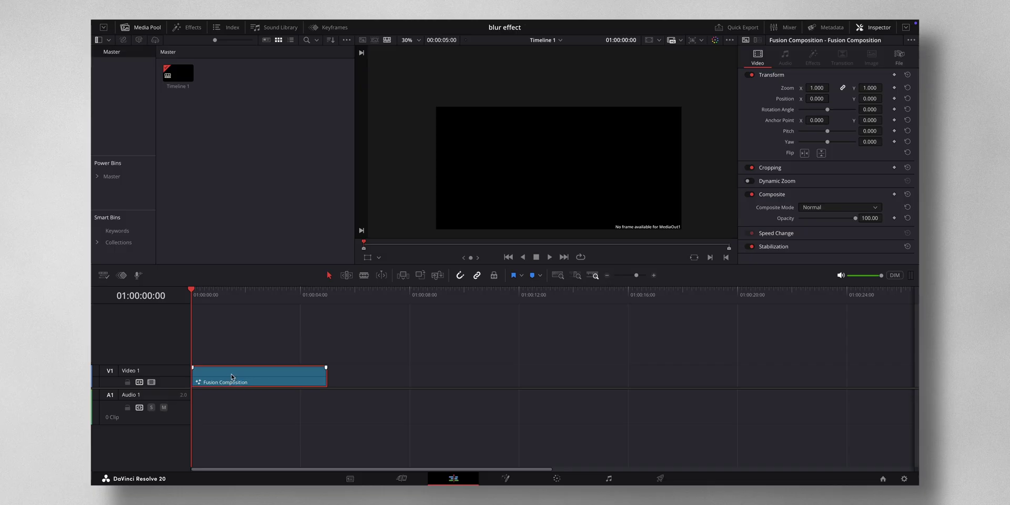
click(506, 478)
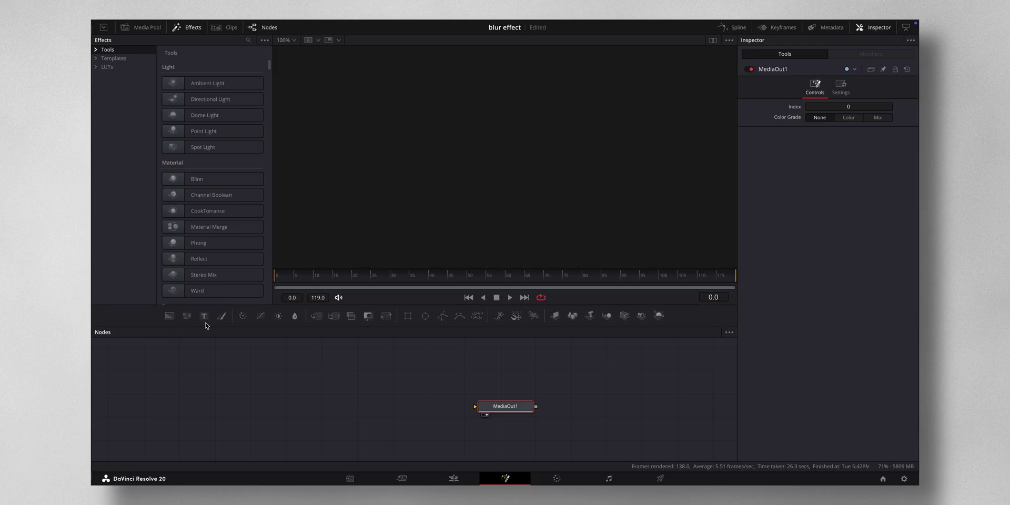
Step: Add a Text+ node wired to MediaOut1 with the text 'Blur Font'
drag(205, 320, 472, 408)
drag(207, 398, 242, 398)
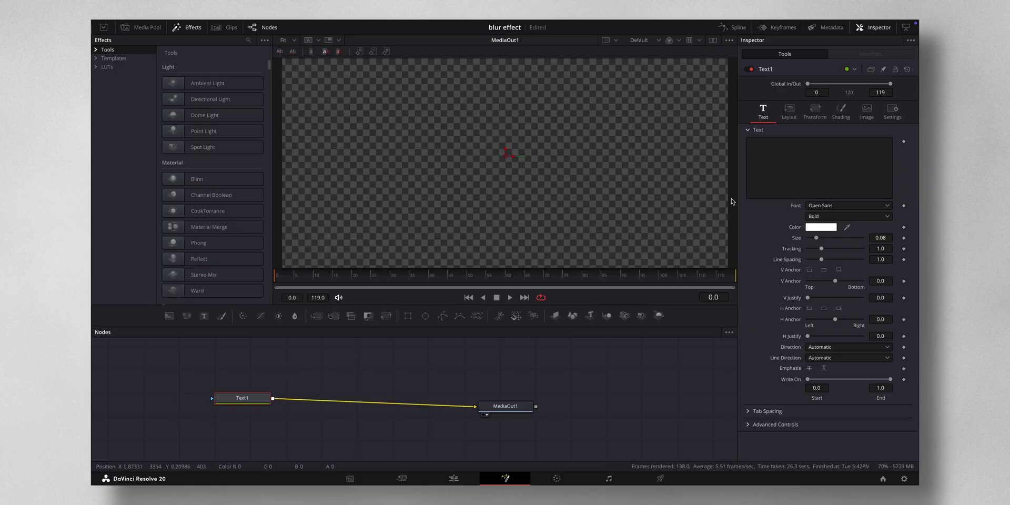
click(759, 157)
text(Blur)
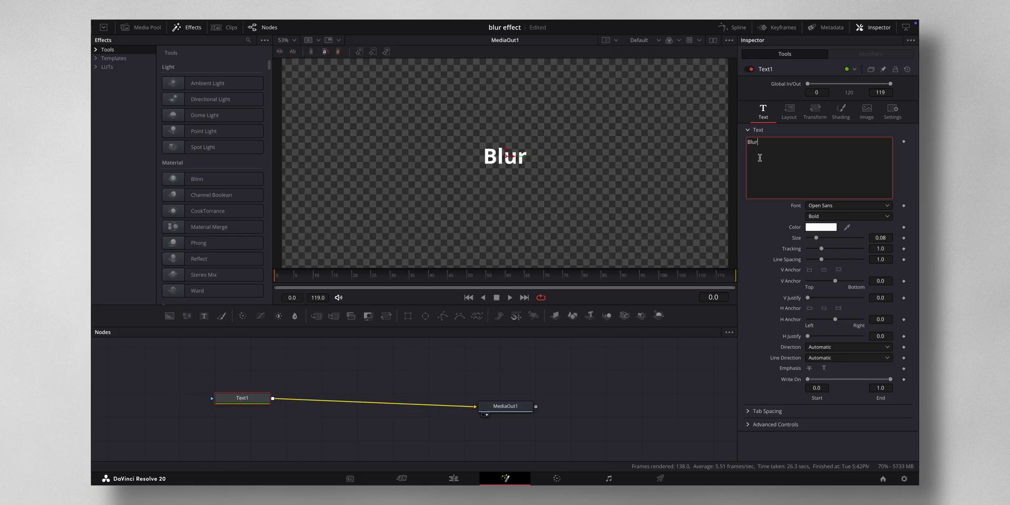
text( Font)
Step: Set the title font to Inter, style Black, and line MediaOut1 up with Text1
click(848, 206)
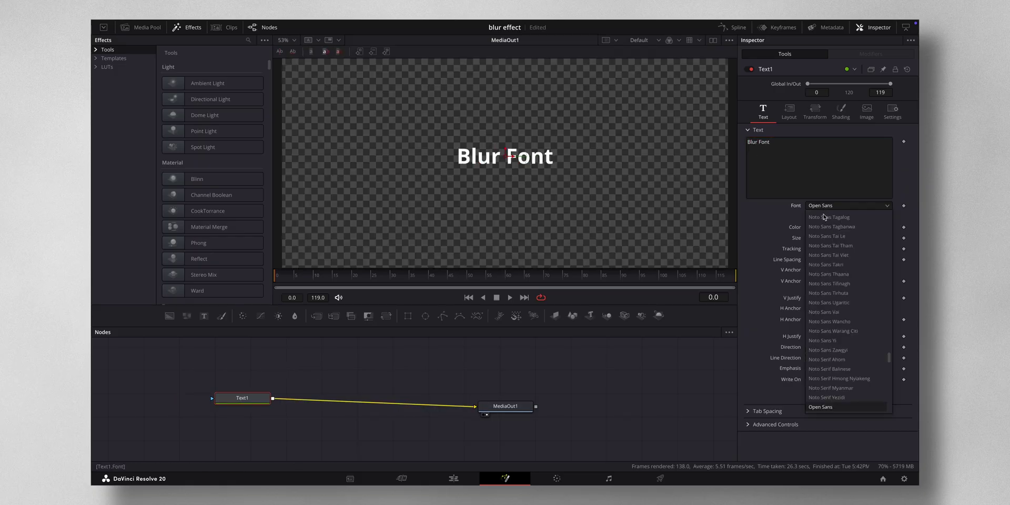
scroll(821, 261, up, 5)
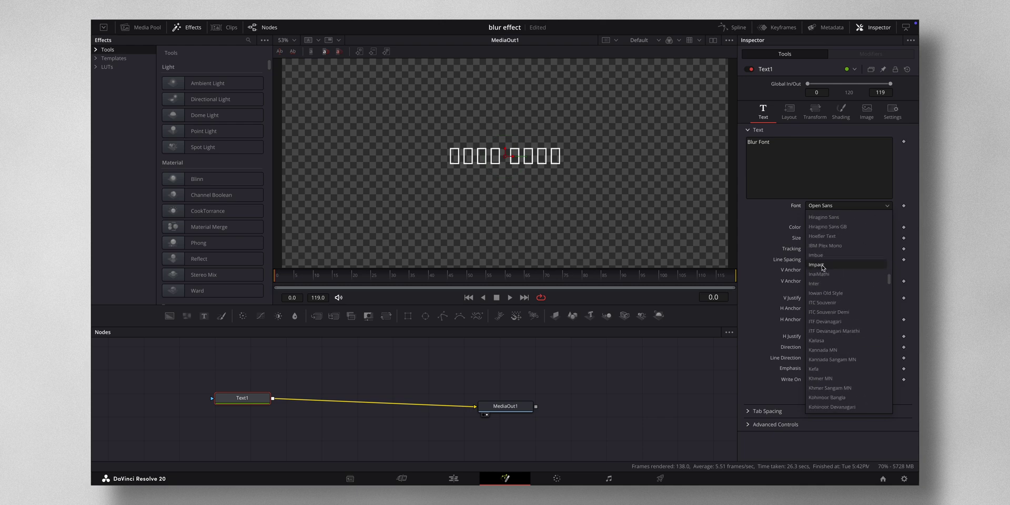
click(814, 330)
click(841, 216)
click(824, 305)
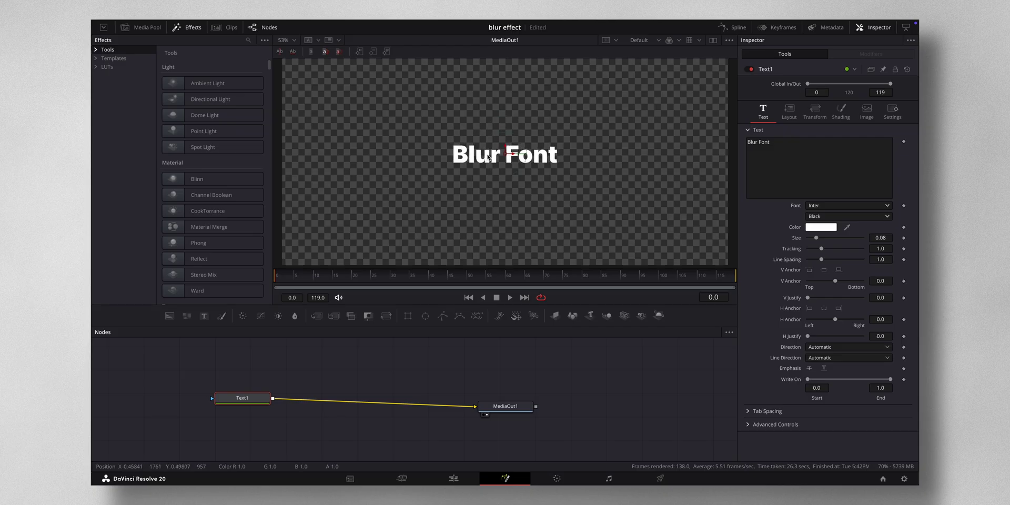
drag(514, 399, 573, 391)
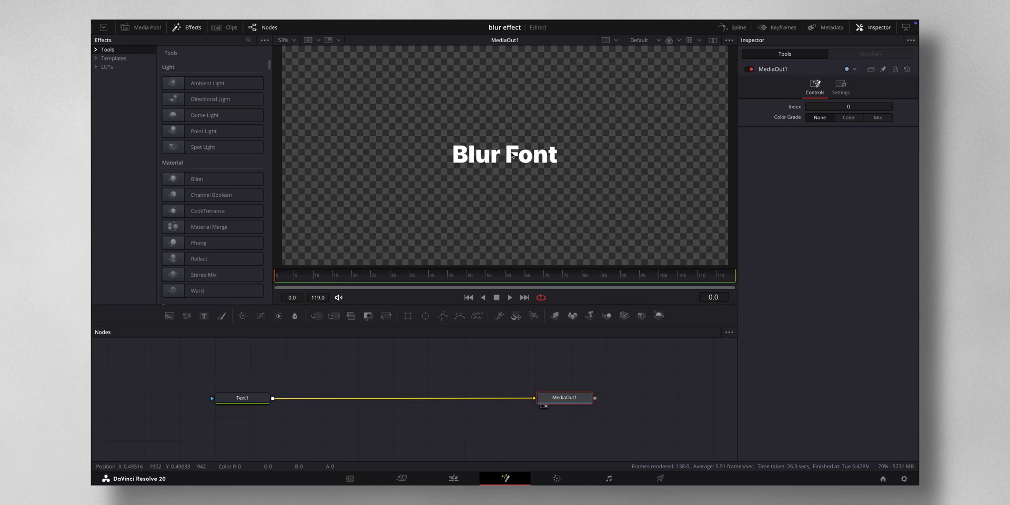
Step: Insert a Gaussian Blur node after Text1 so GaussianBlur1 feeds MediaOut1
click(253, 402)
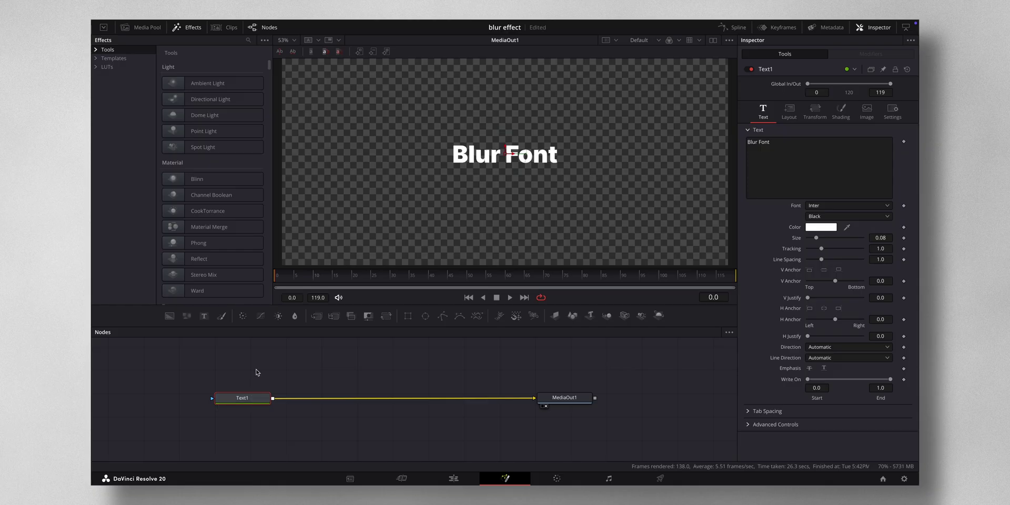
key(shift+space)
text(Transform)
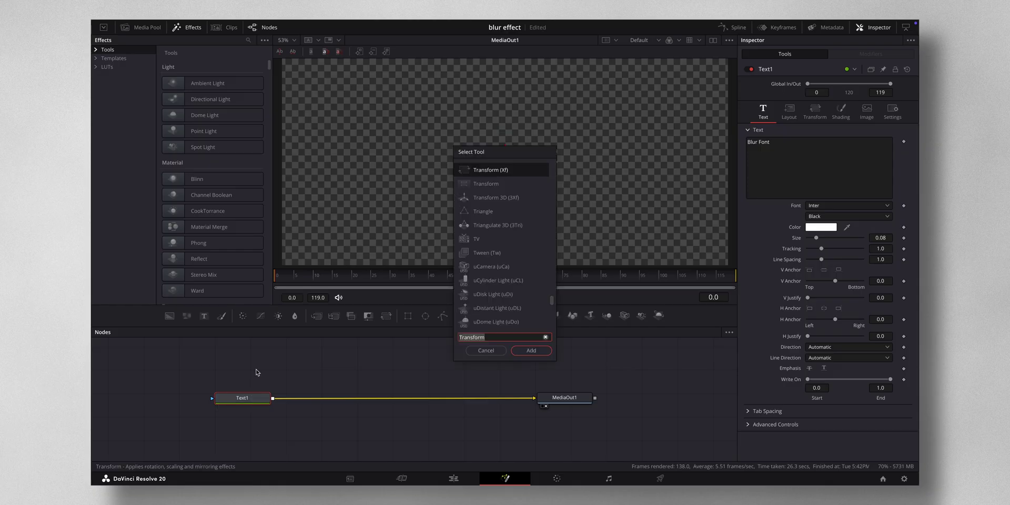
text(gaus)
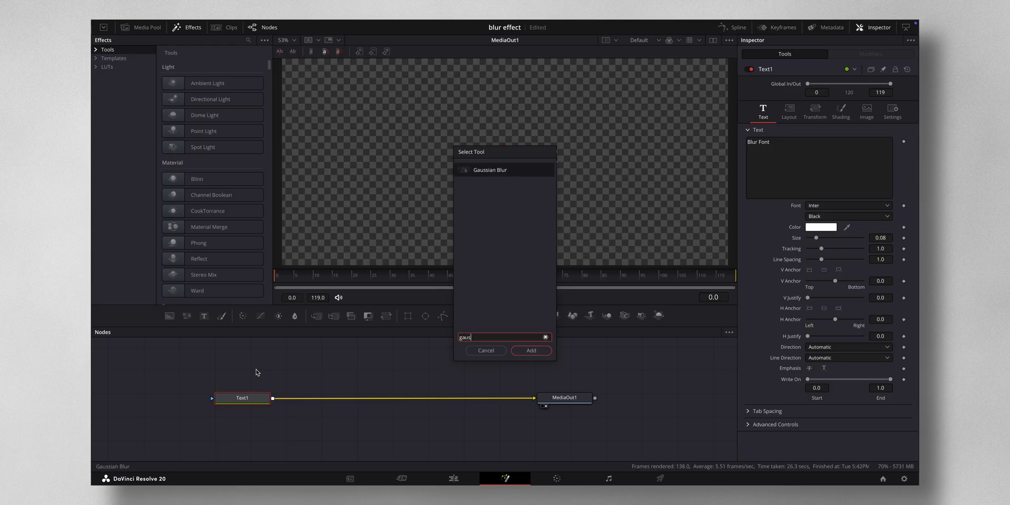
click(540, 350)
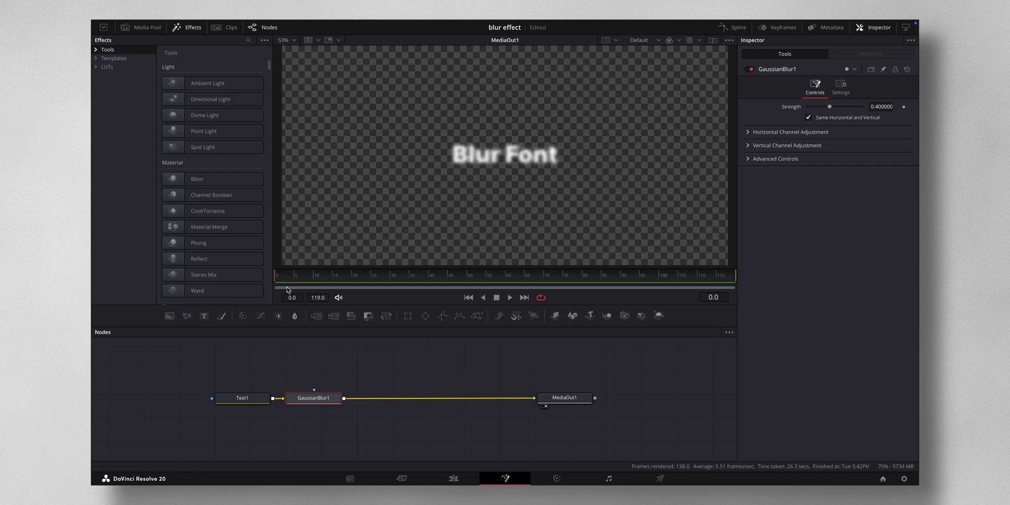
drag(562, 399, 578, 400)
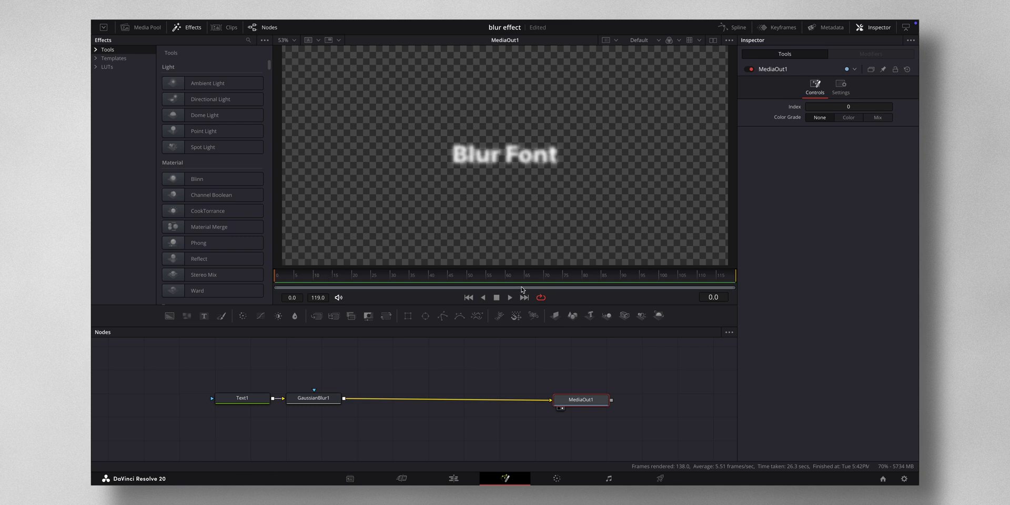
Step: Keyframe GaussianBlur1 Strength at 0.5 on frame 0
click(322, 403)
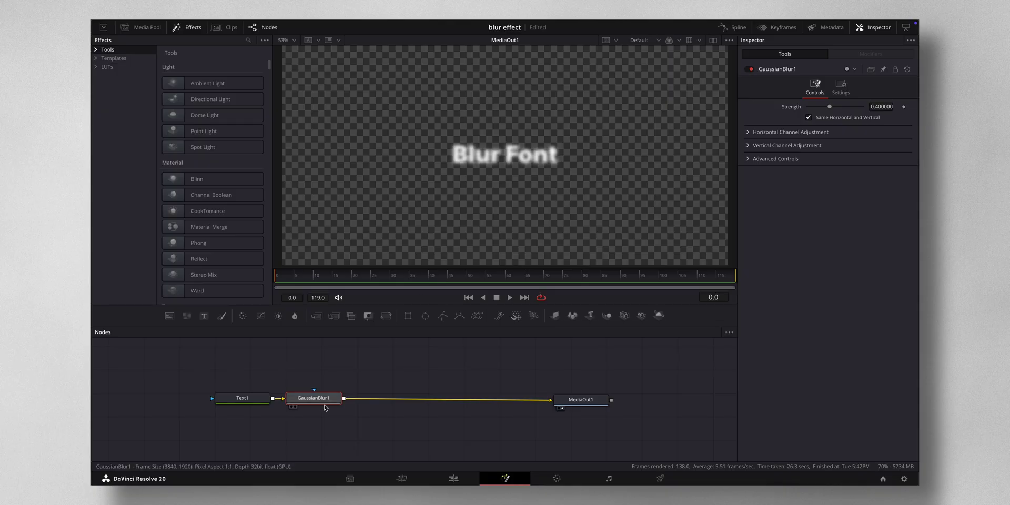
drag(440, 275, 277, 277)
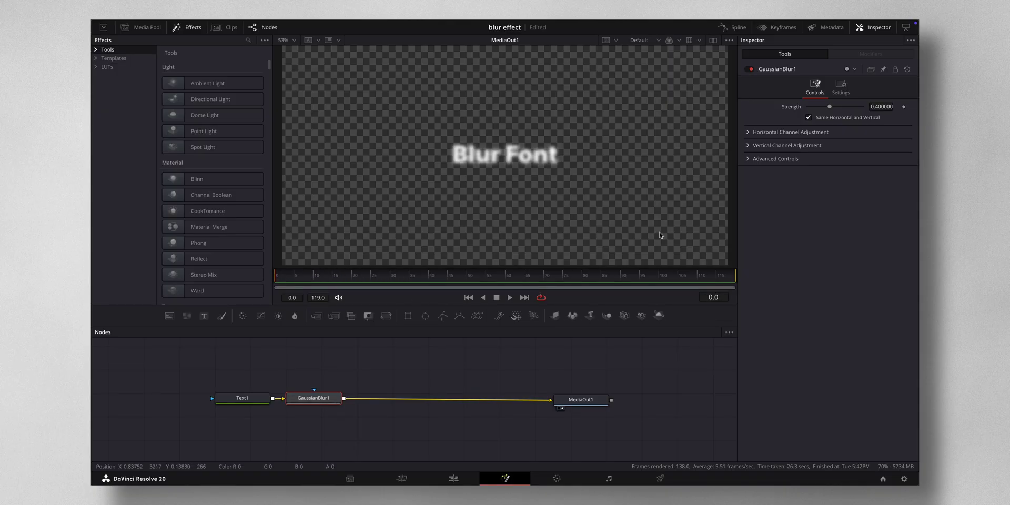
click(881, 107)
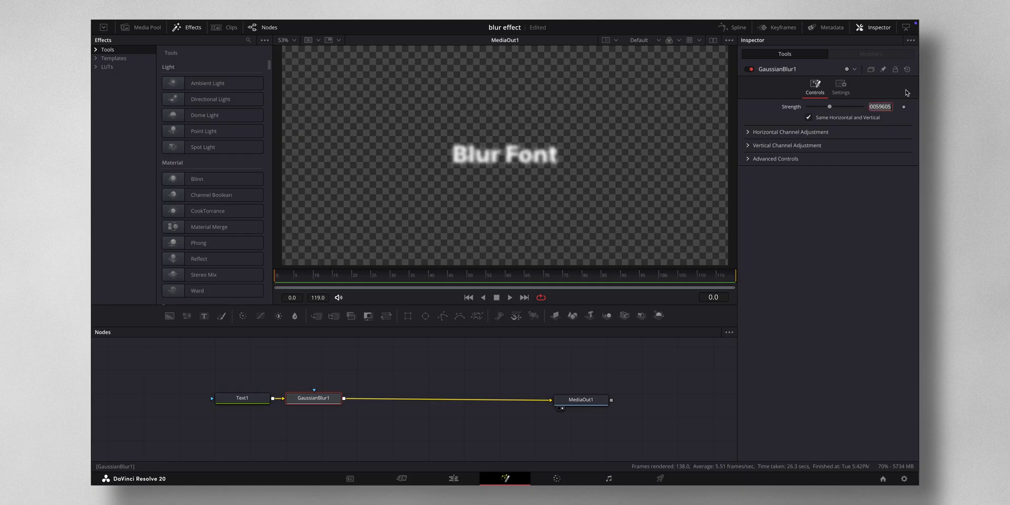
key(BackSpace)
text(0.5)
key(Return)
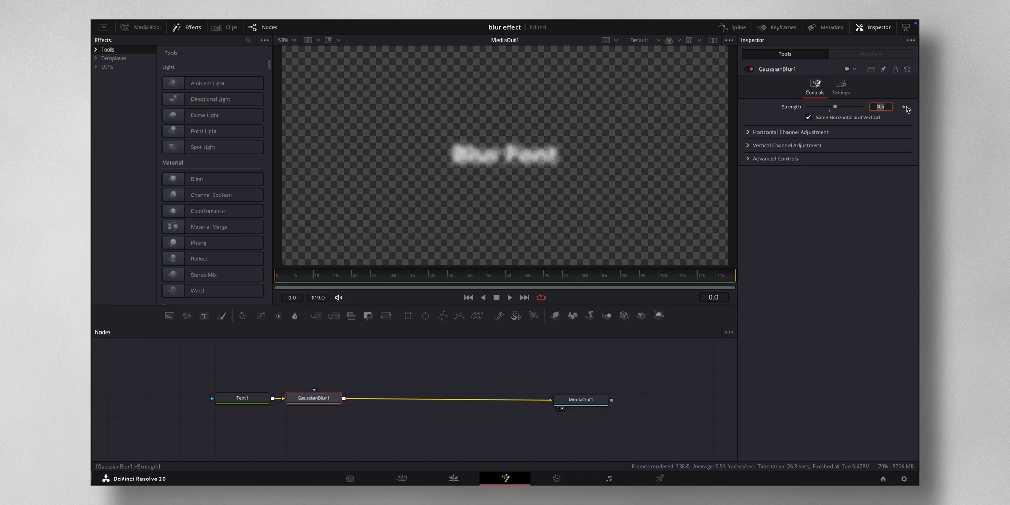
click(904, 108)
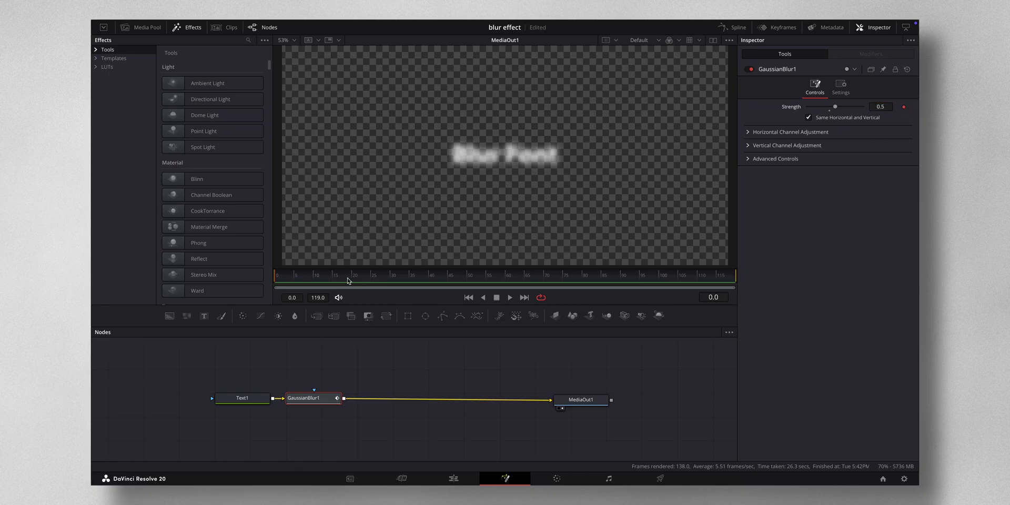
Step: Lower the blur Strength to 0.0 at frame 7 so the title is sharp
click(304, 280)
drag(835, 108, 732, 111)
drag(381, 279, 753, 280)
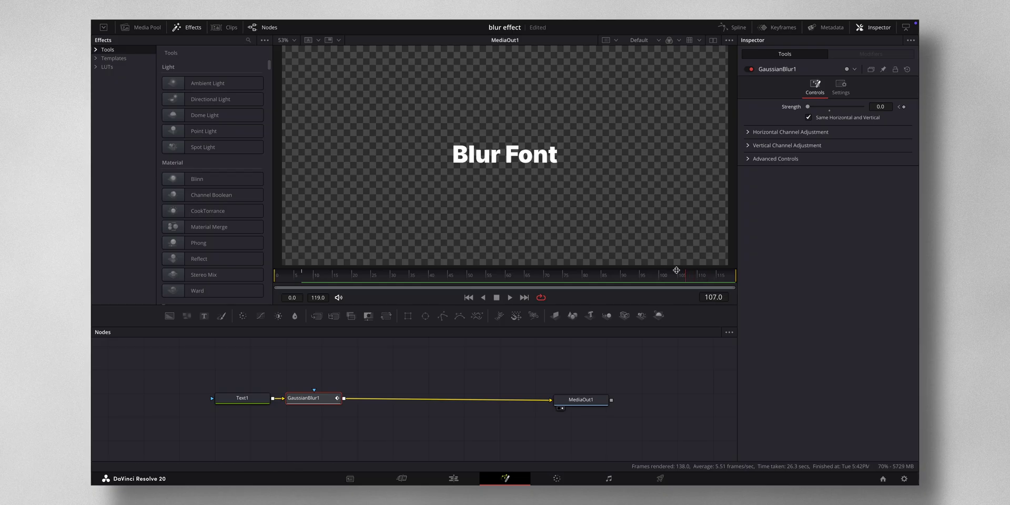
Step: Keyframe Strength 0.0 at frame 107 and 0.5 at frame 119, then preview the ramp
click(904, 107)
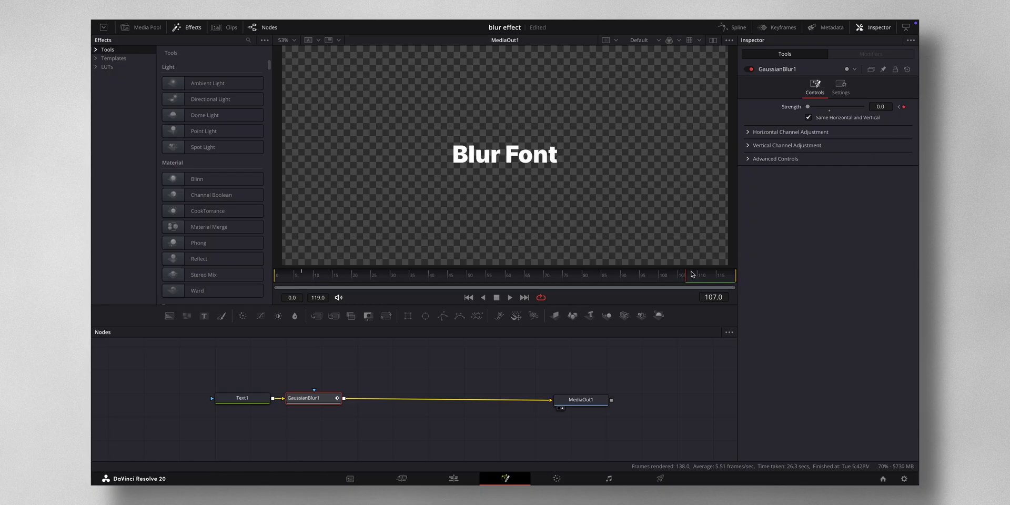
drag(687, 280, 743, 276)
click(880, 107)
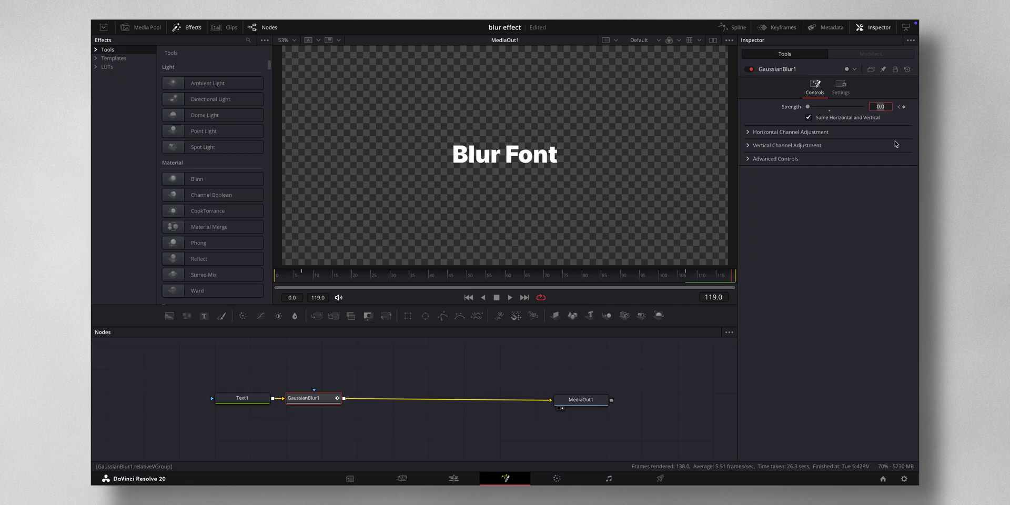
text(.5)
key(Return)
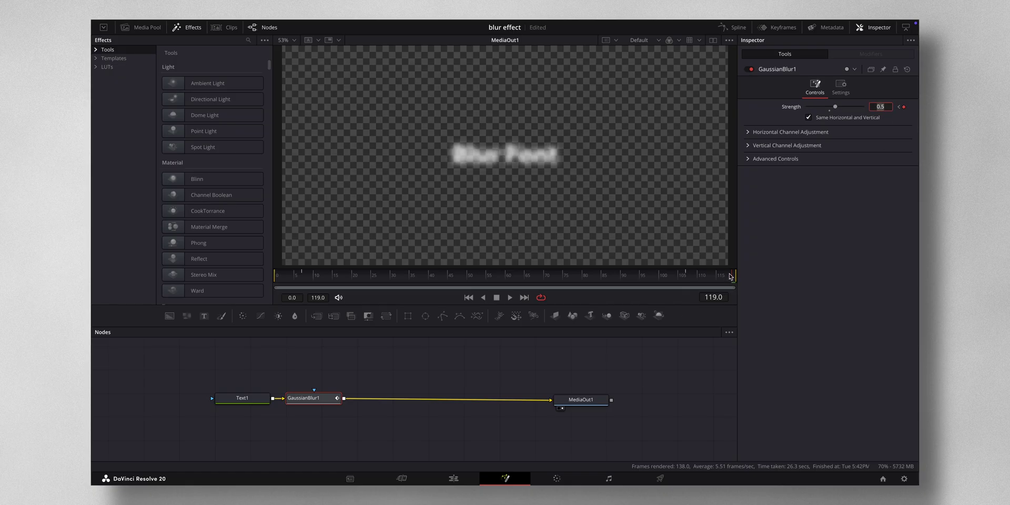
mouse_move(732, 278)
mouse_down()
mouse_move(262, 277)
mouse_move(736, 286)
mouse_up()
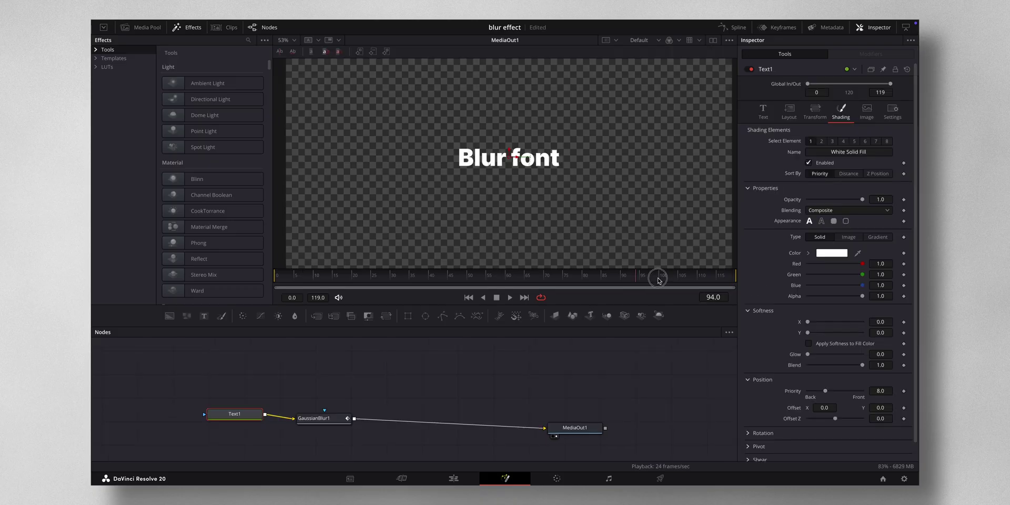
Step: Keyframe Text1 Opacity at 1.0, testing a fade to 0.0 and back
drag(747, 277, 264, 275)
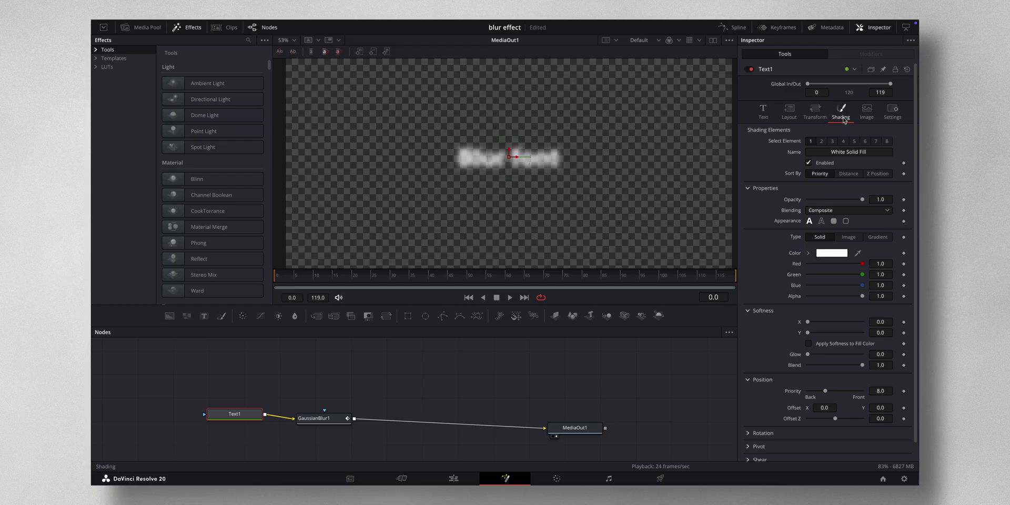
click(892, 200)
mouse_move(892, 200)
mouse_down()
mouse_move(816, 198)
mouse_move(899, 200)
mouse_up()
click(904, 200)
drag(872, 201, 773, 200)
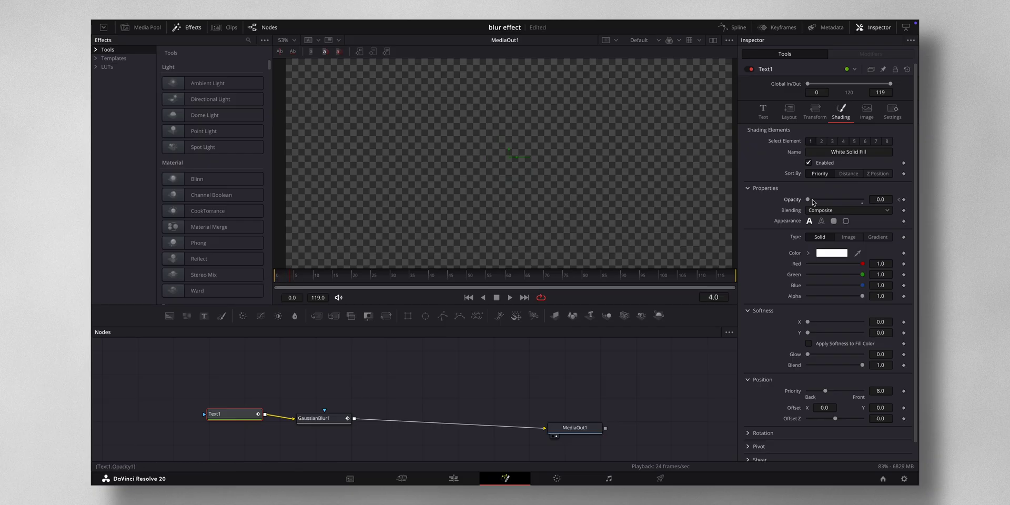
drag(808, 203, 862, 201)
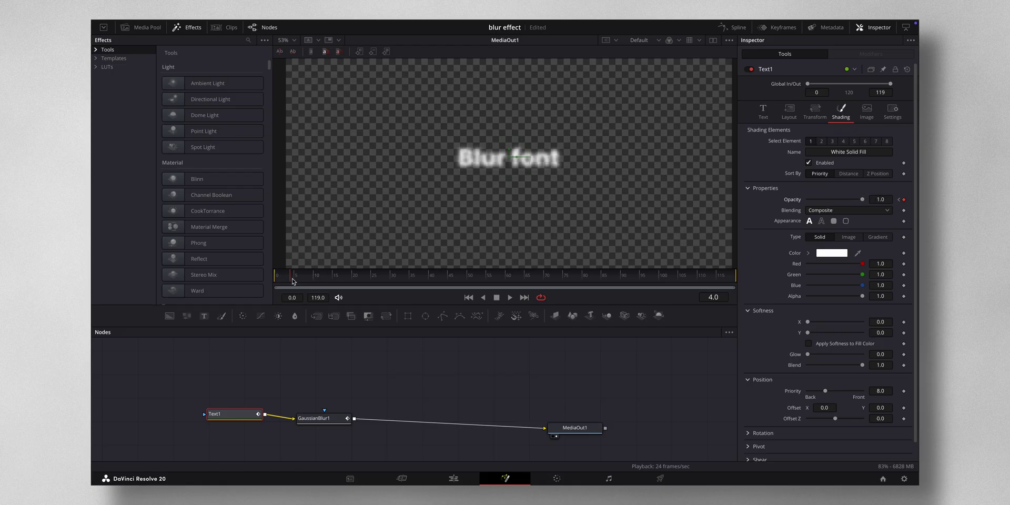
Step: Keyframe Opacity 0 at frame 119 and 1.0 at frame 115, then play the fade back
drag(293, 281, 751, 277)
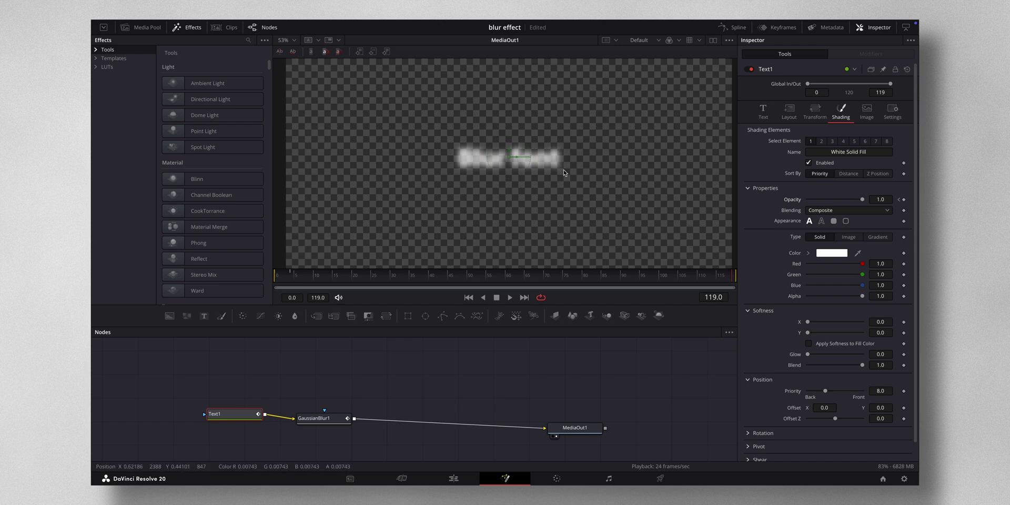
click(903, 200)
drag(860, 200, 785, 201)
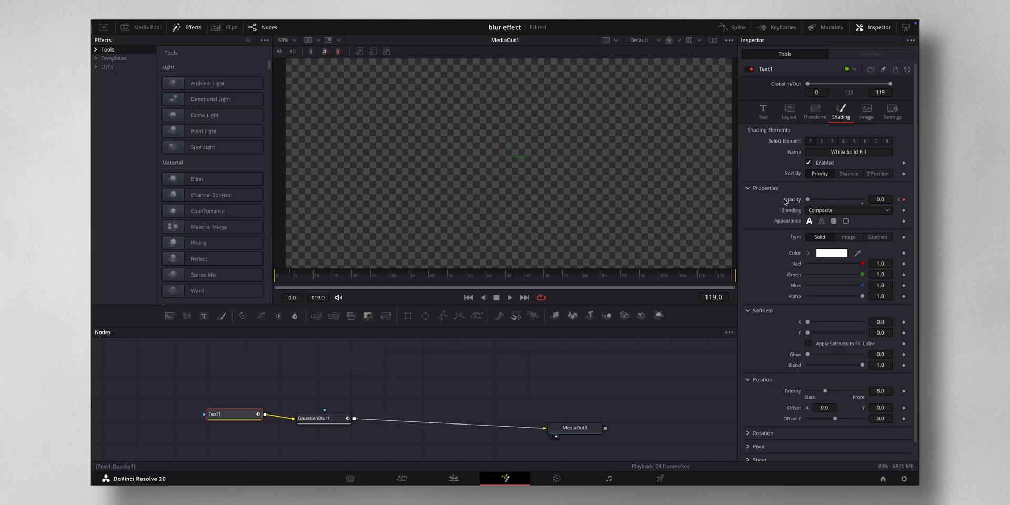
key(Left)
drag(809, 200, 914, 200)
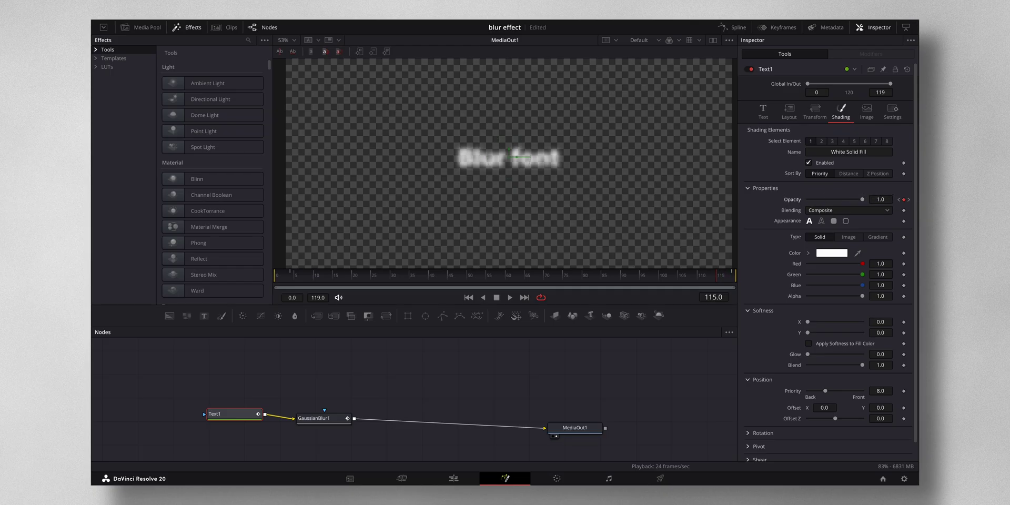
key(space)
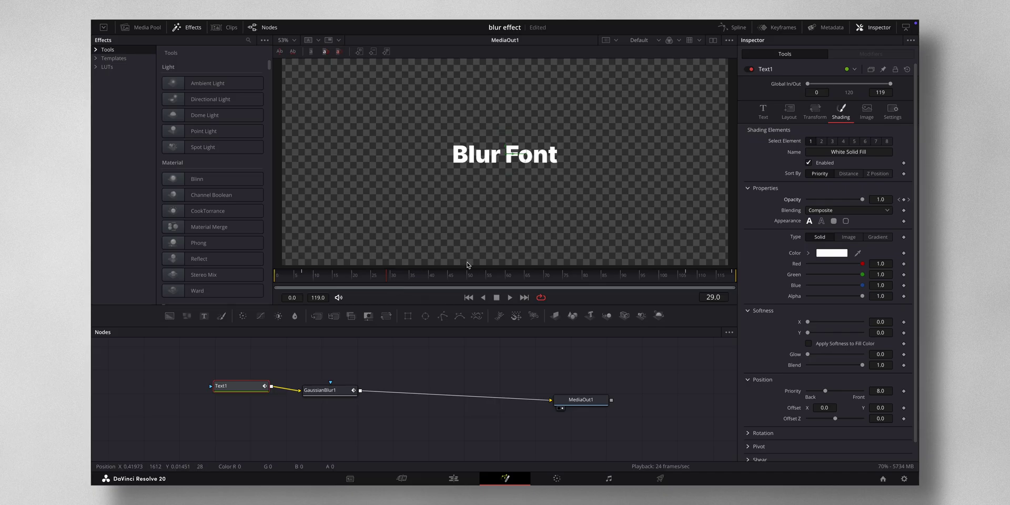
Step: Smooth all blur Strength keyframes in the Spline editor and lengthen the first ease-out
click(736, 28)
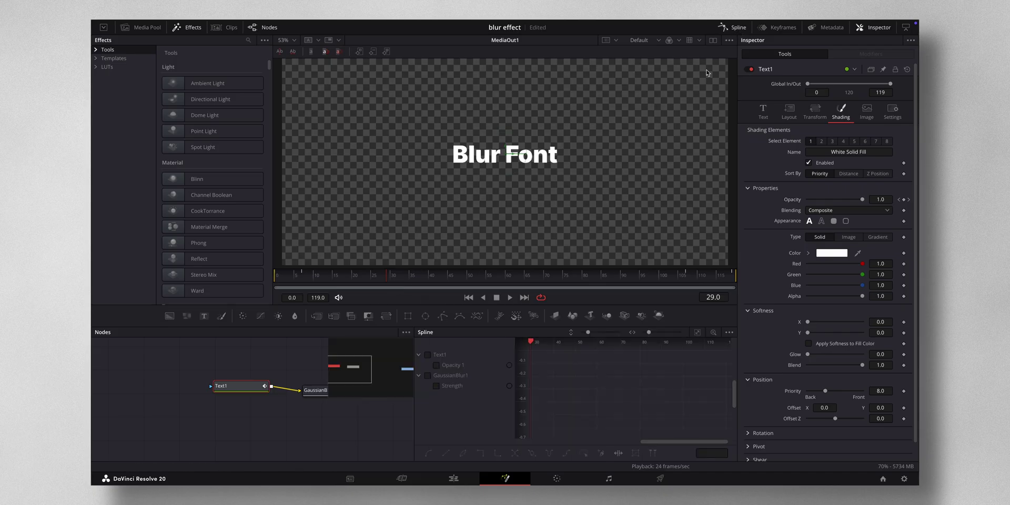
click(428, 376)
scroll(571, 391, right, 5)
key(ctrl+a)
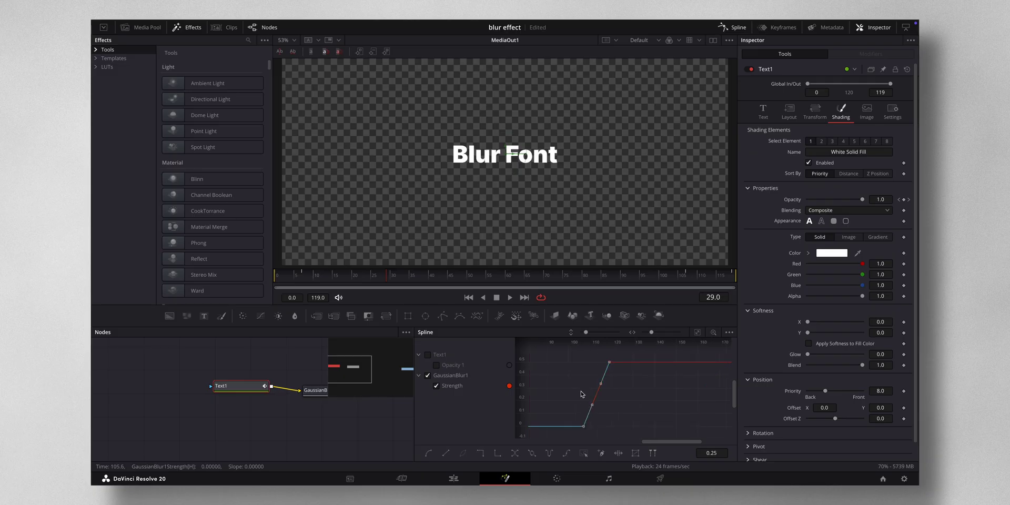
key(shift+s)
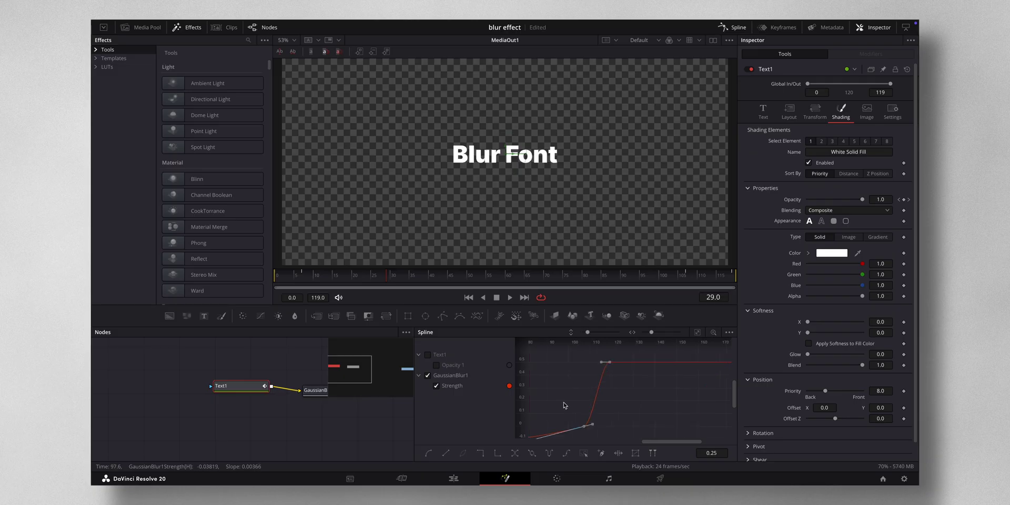
scroll(564, 405, left, 10)
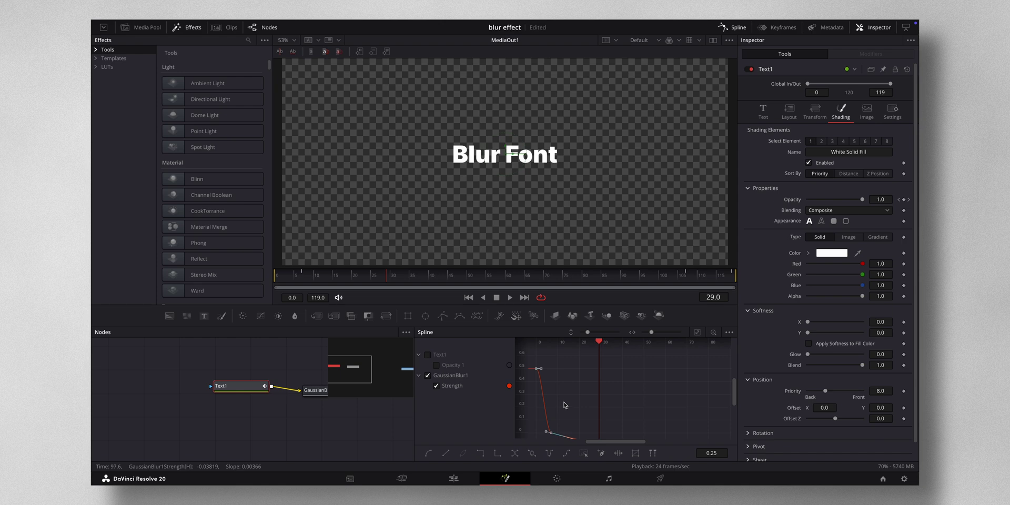
drag(539, 369, 552, 368)
Step: Select the text Opacity keyframes for smoothing and return to the Edit page
scroll(651, 359, right, 7)
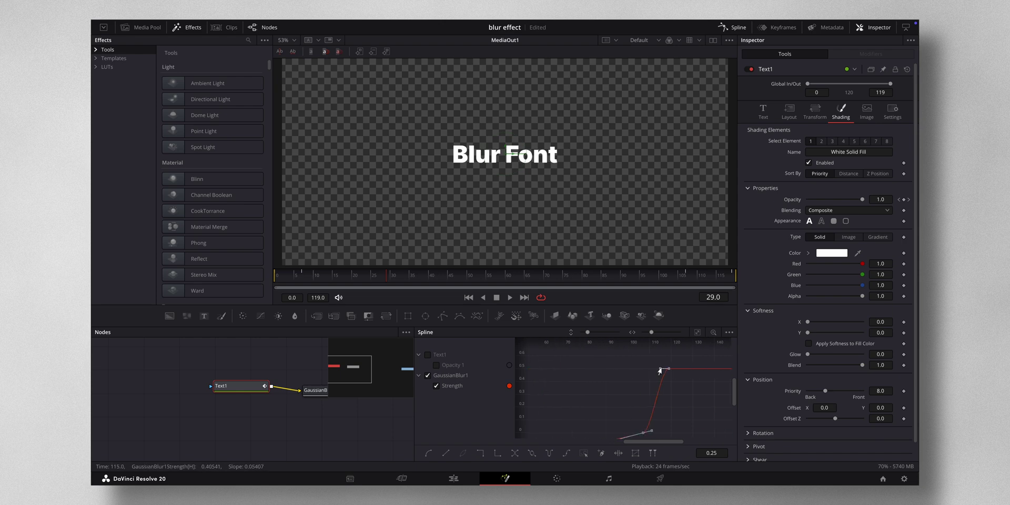
scroll(652, 371, left, 7)
scroll(633, 373, down, 3)
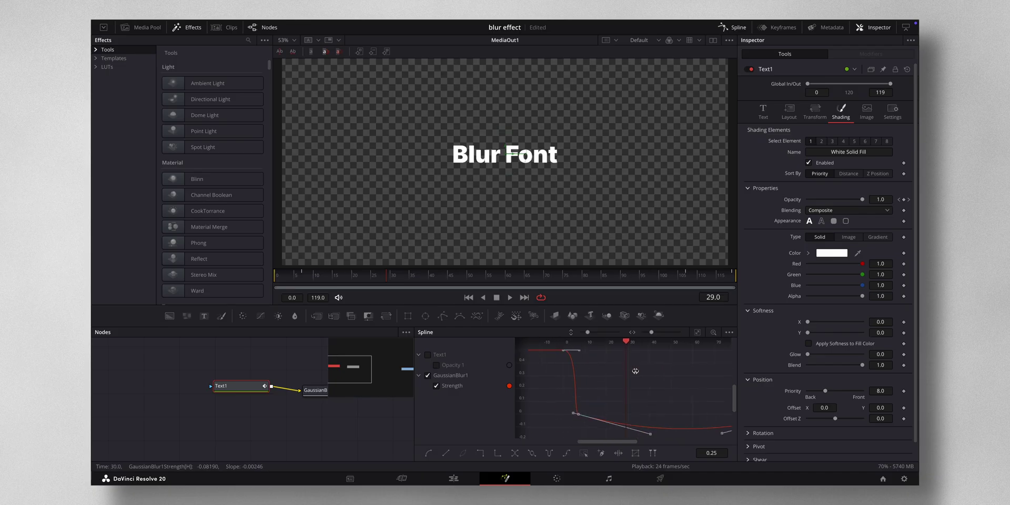
click(428, 355)
click(428, 376)
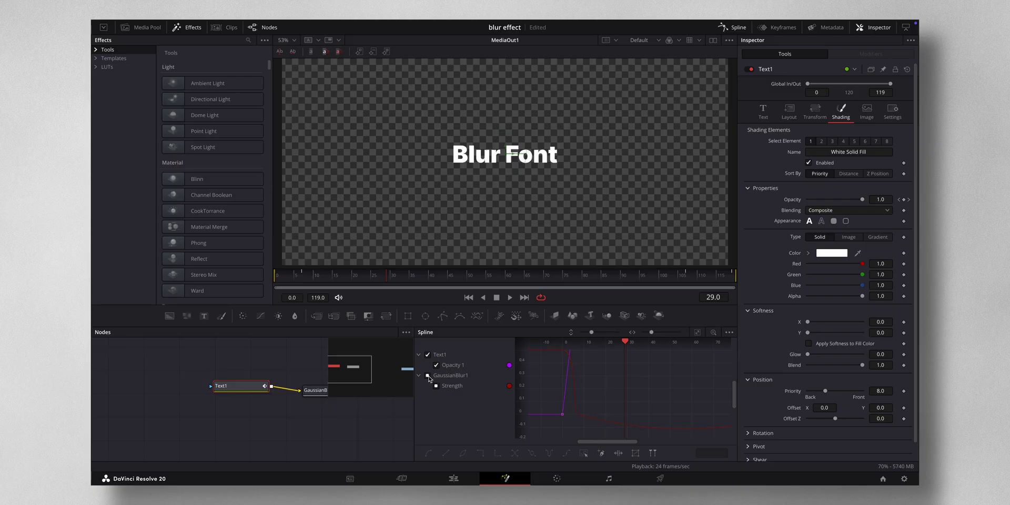
key(ctrl+a)
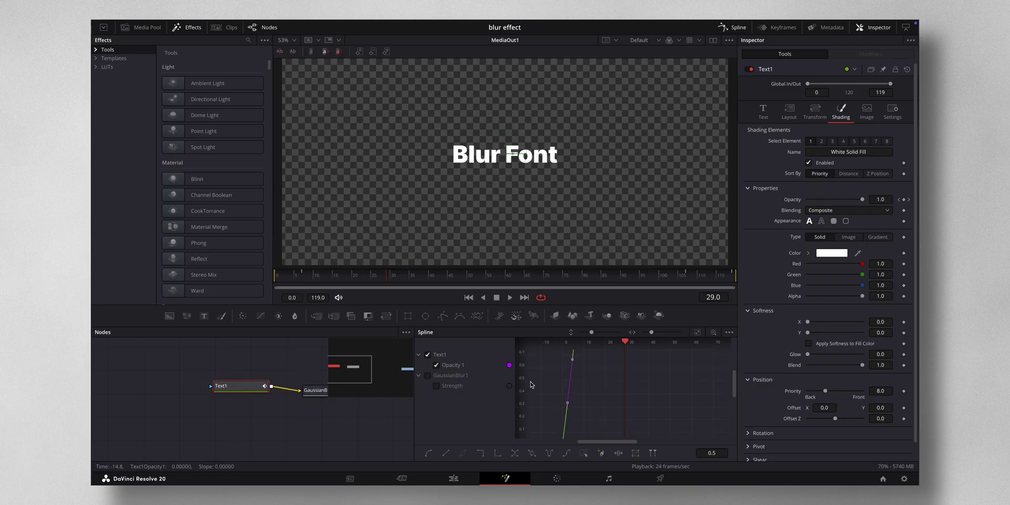
key(shift+4)
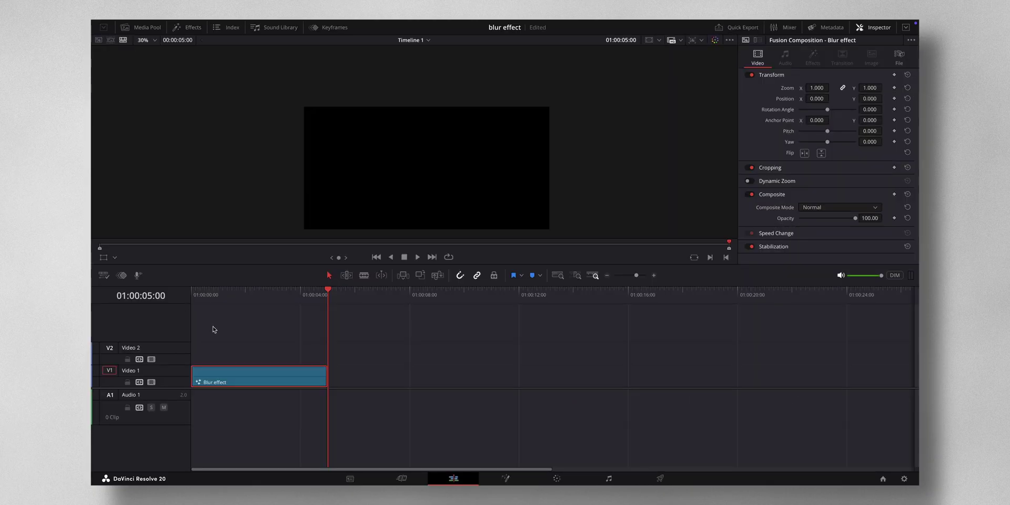
Step: Show the Media Pool with Show Power Bins enabled, then play the timeline preview
click(146, 27)
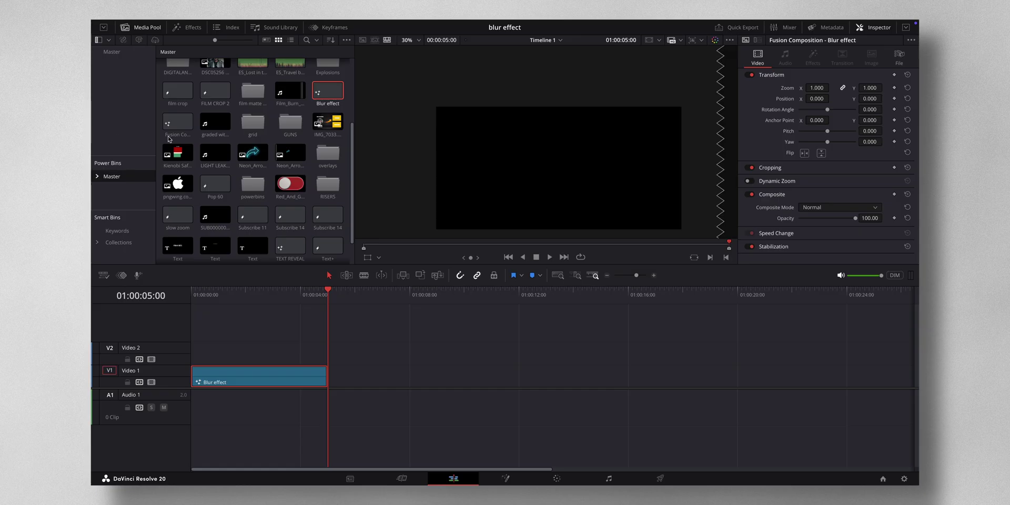
click(346, 41)
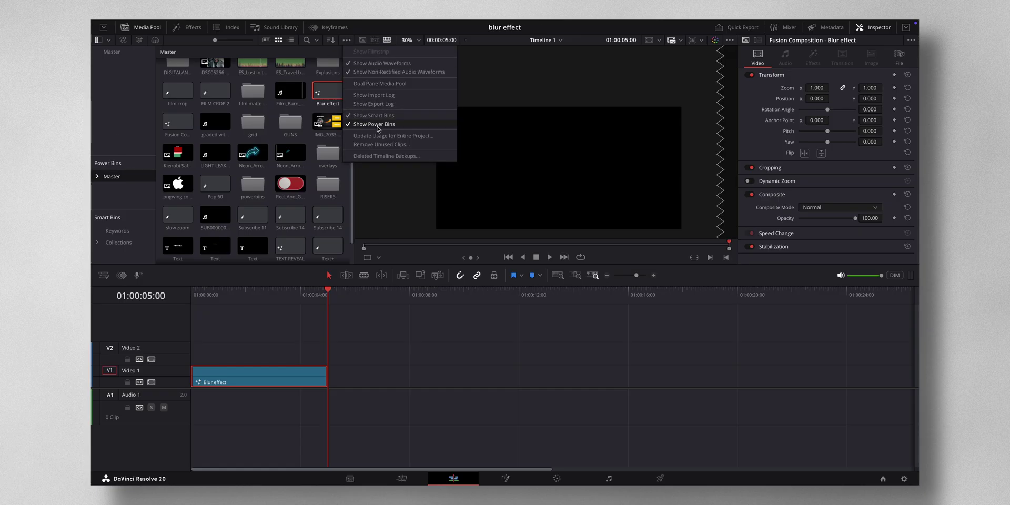
click(383, 368)
key(space)
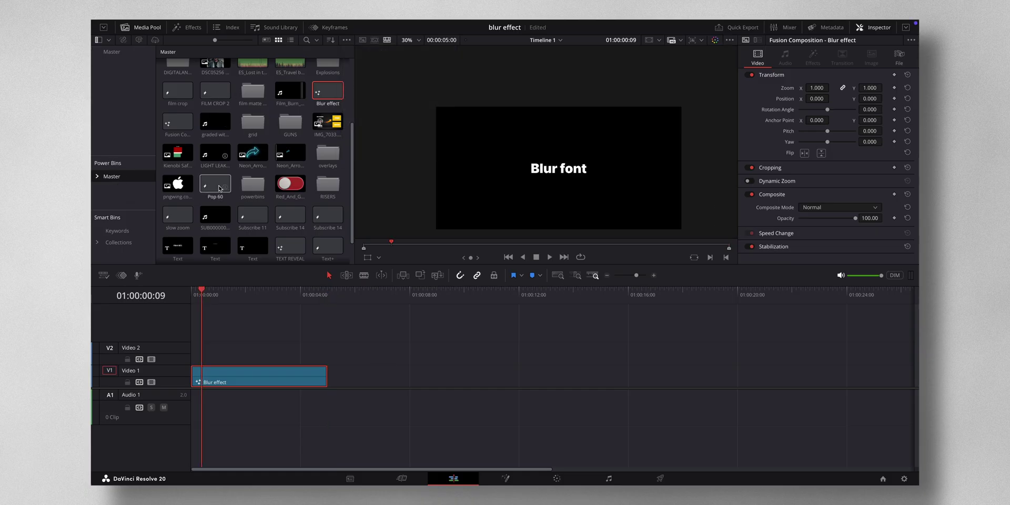
scroll(349, 221, down, 2)
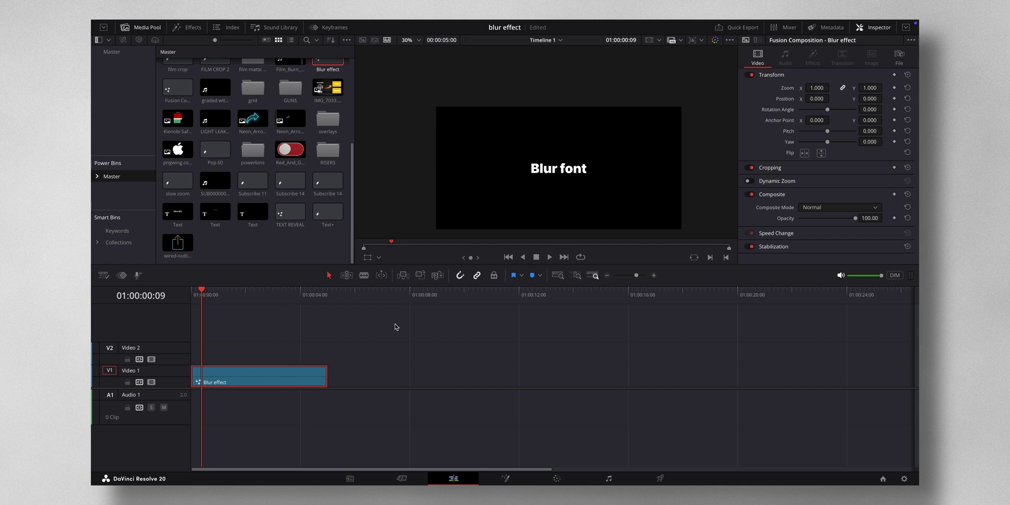
Step: Save the Blur effect clip to the Power Bin and place a copy on Video 1 near 01:00:10
drag(251, 373, 251, 256)
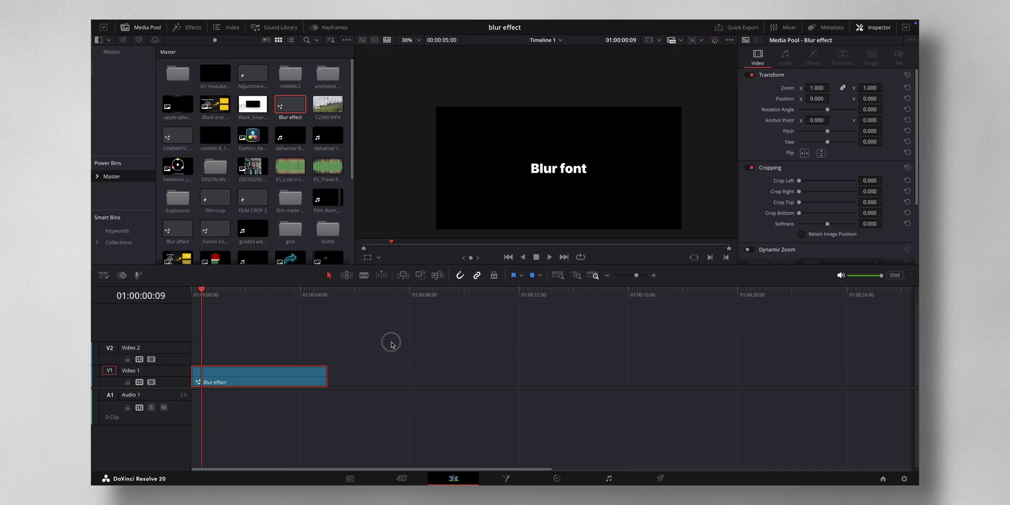
click(346, 329)
scroll(377, 336, right, 6)
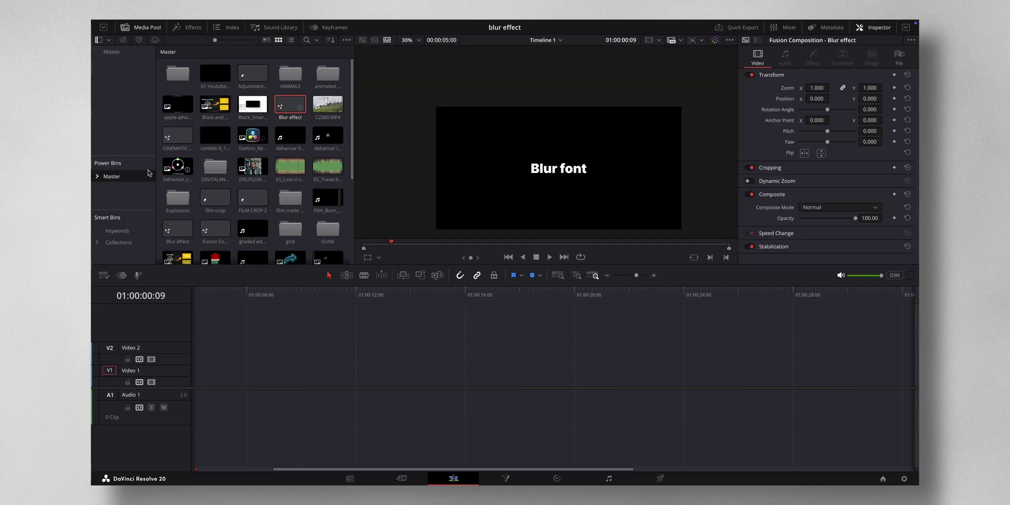
drag(290, 105, 312, 377)
click(337, 296)
click(375, 374)
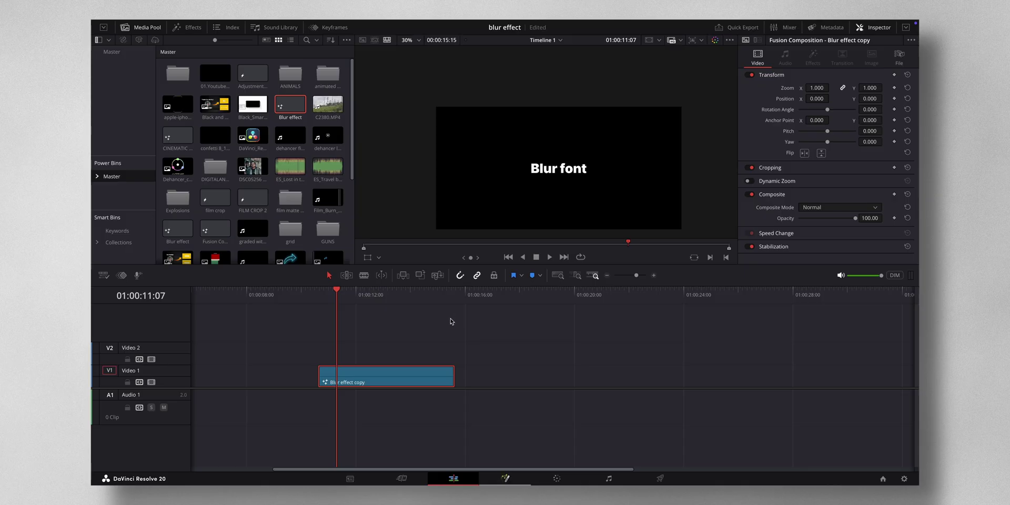
Step: In Fusion, replace the copy's Text1 title 'Blur font' with 'Filmaking', then return to Edit
key(shift+5)
click(227, 386)
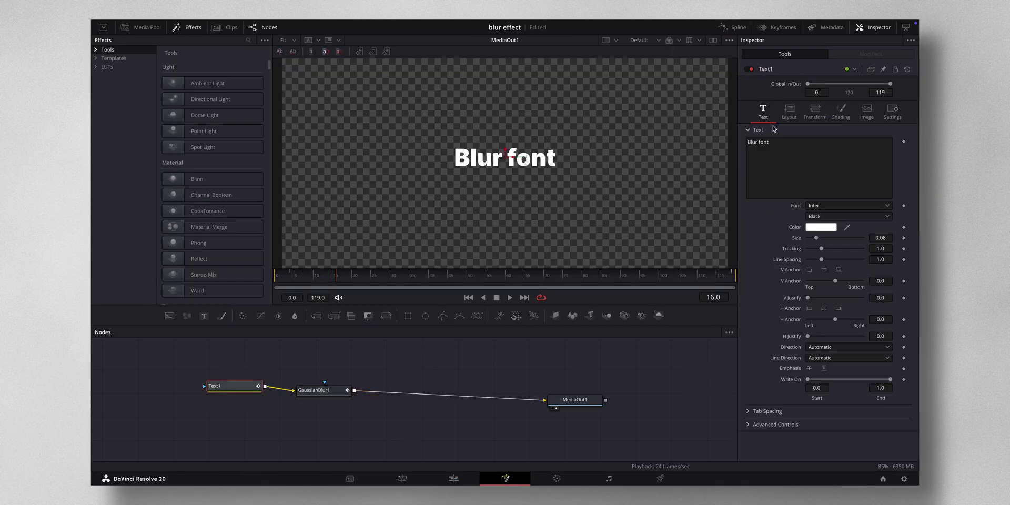
click(765, 143)
key(ctrl+a)
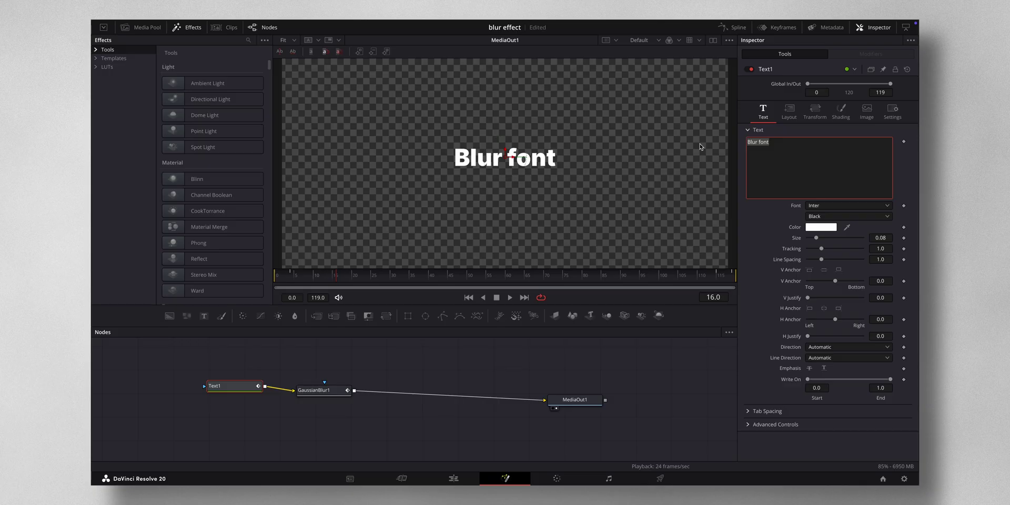
text(Filma)
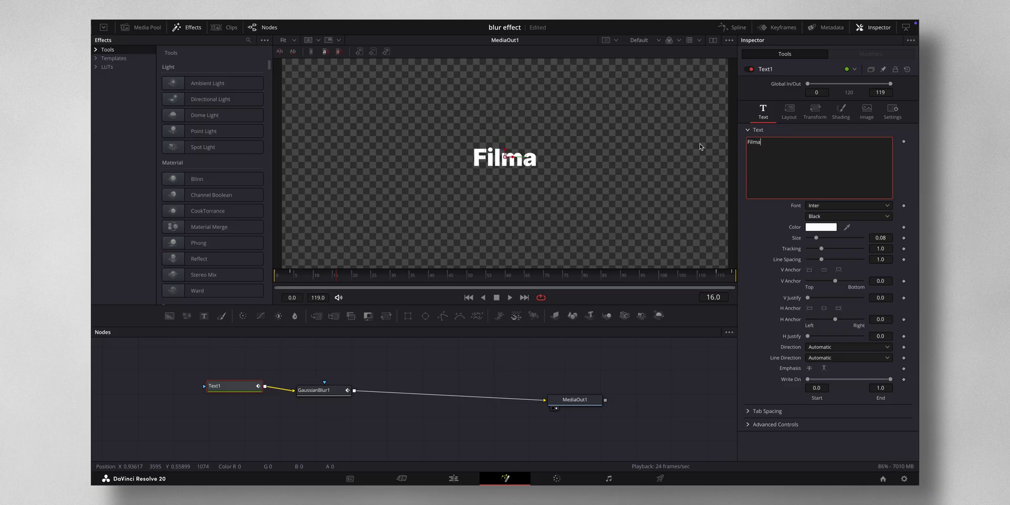
text(king)
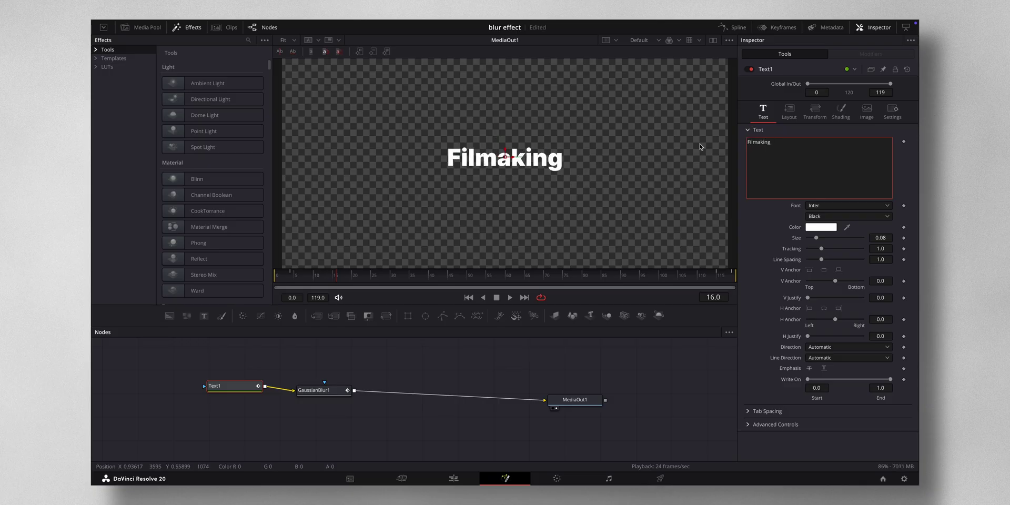
click(458, 456)
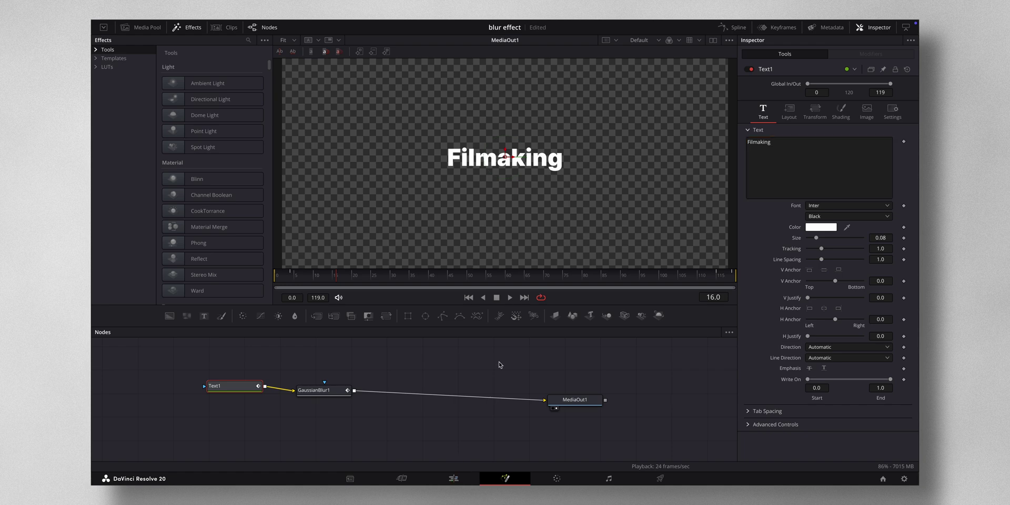
click(454, 478)
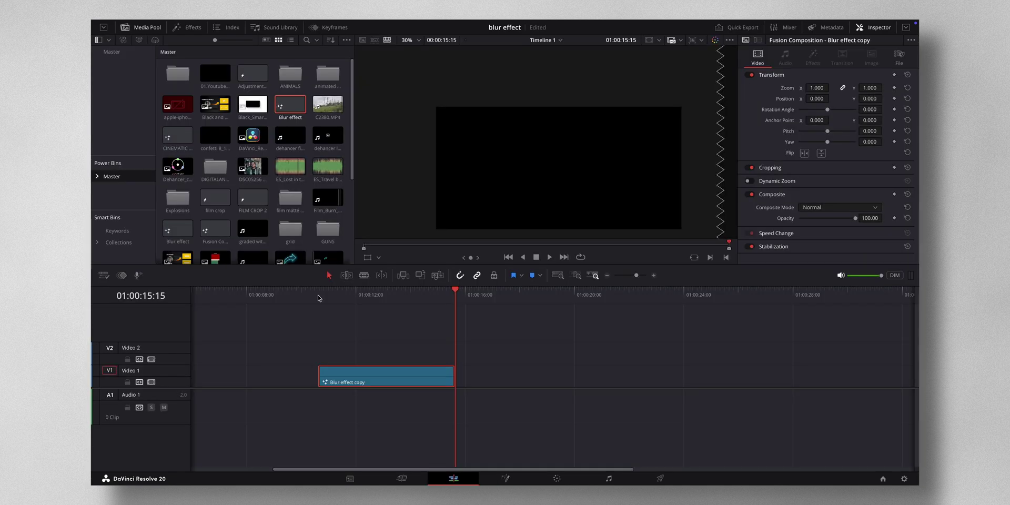